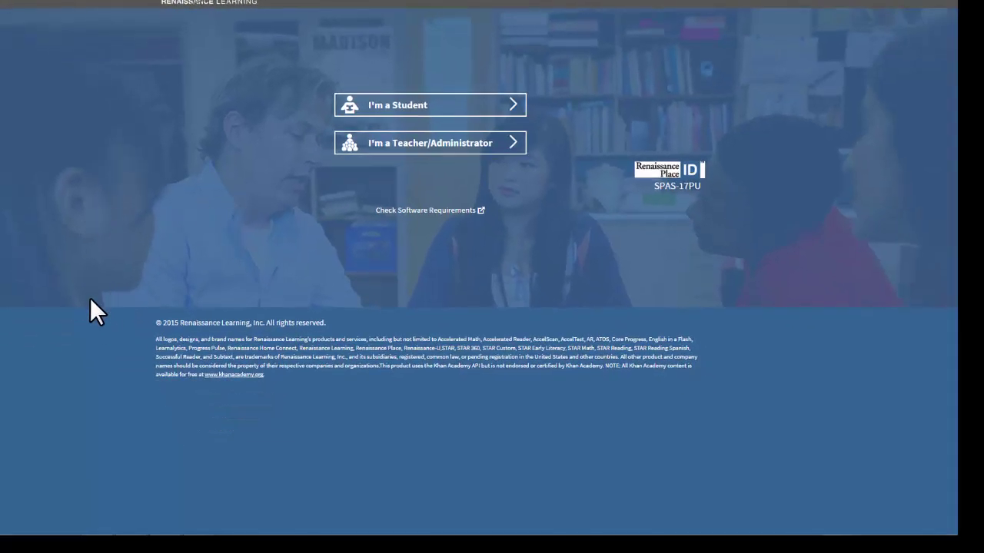
Step: Choose Teacher/Administrator sign-in and enter the user name and account password
left_click(413, 149)
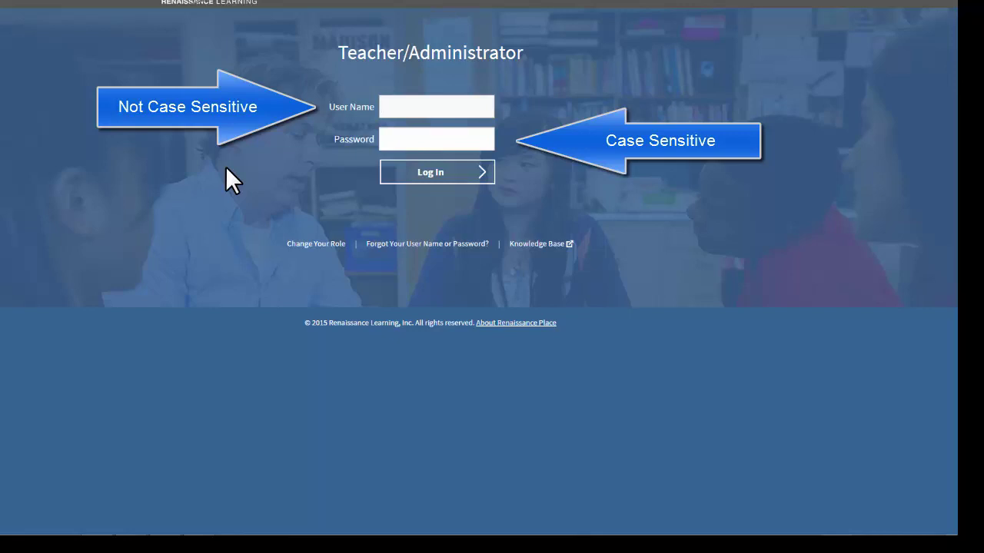
type("admin")
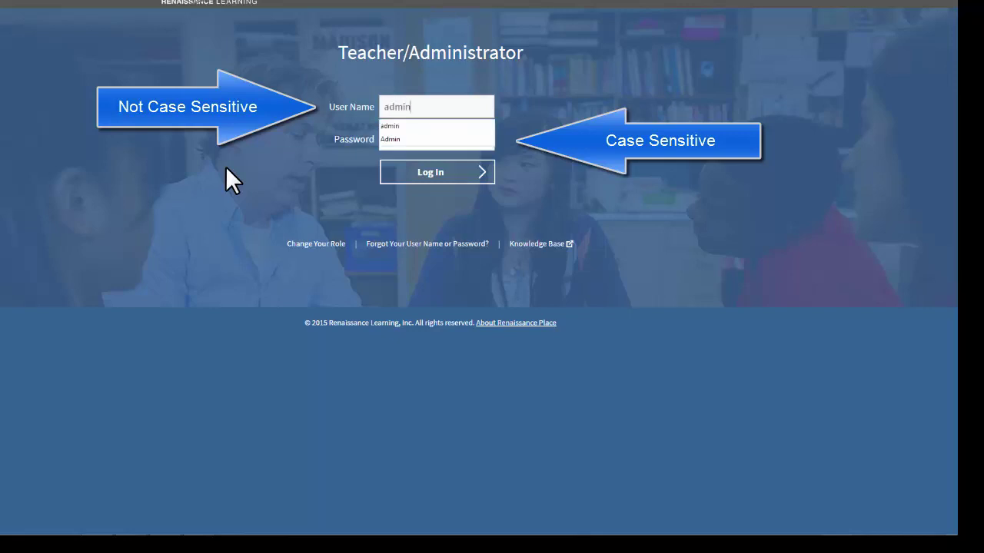
key("Tab")
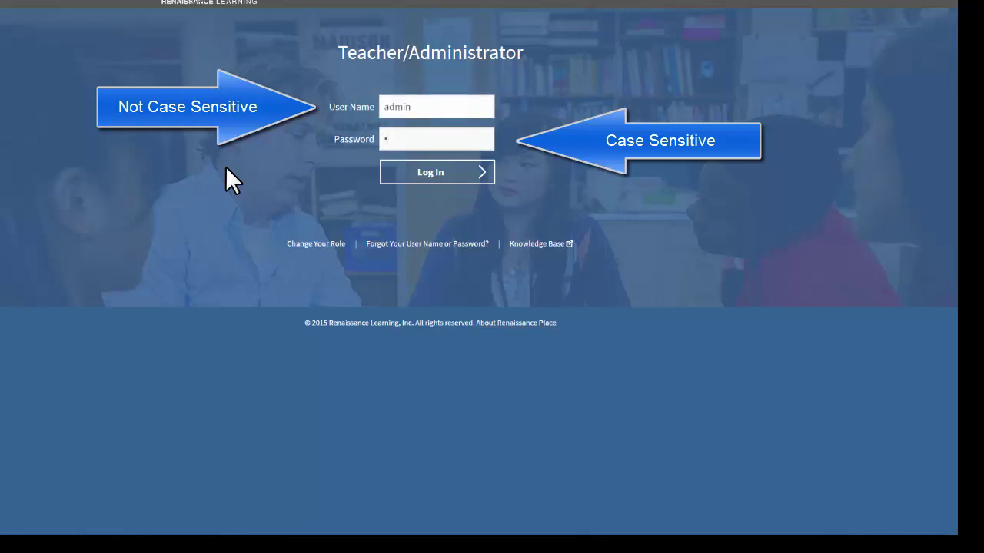
type("••••••••")
Step: Log in and go to the Accelerated Reader Reports page
left_click(443, 183)
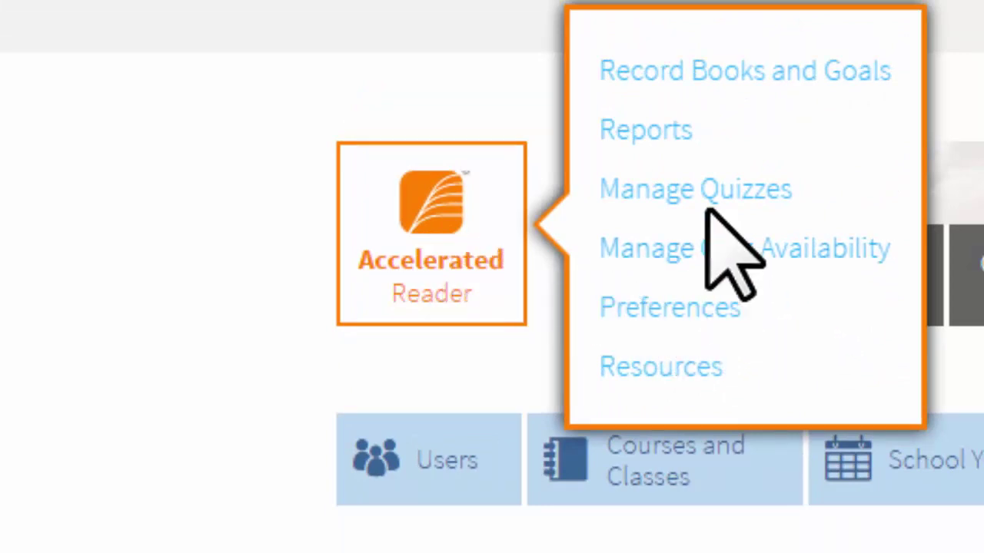
left_click(652, 133)
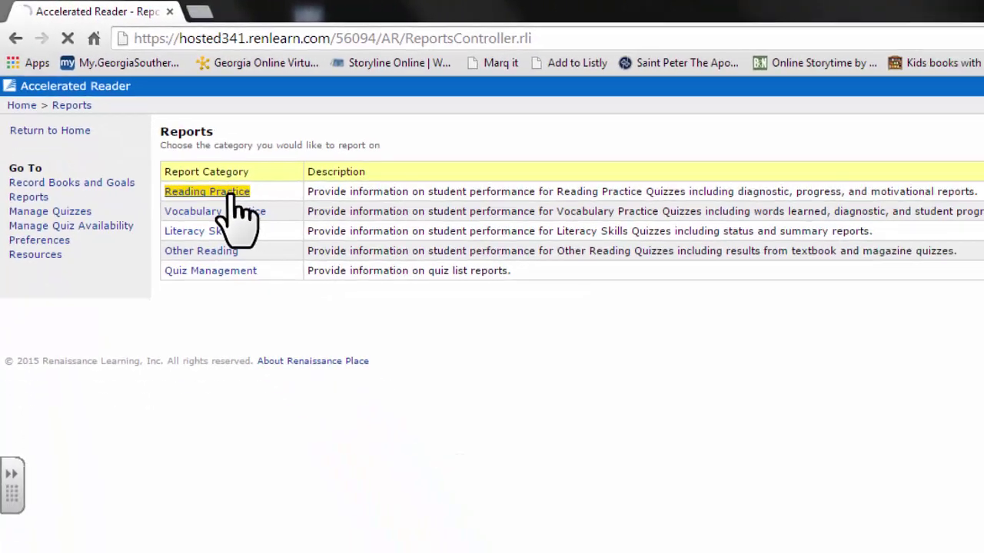
Step: Open Reading Practice reports and choose the Student Points report
left_click(344, 290)
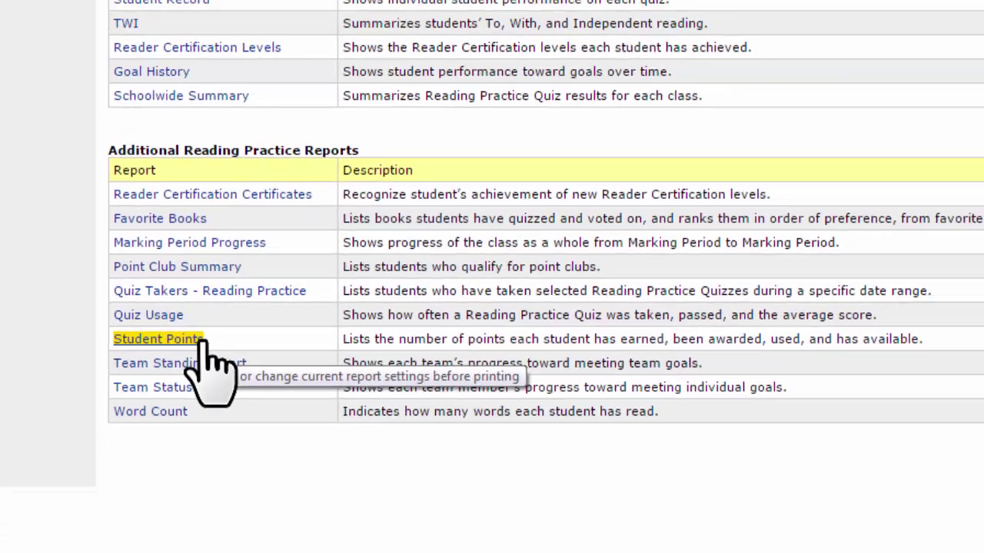
left_click(230, 355)
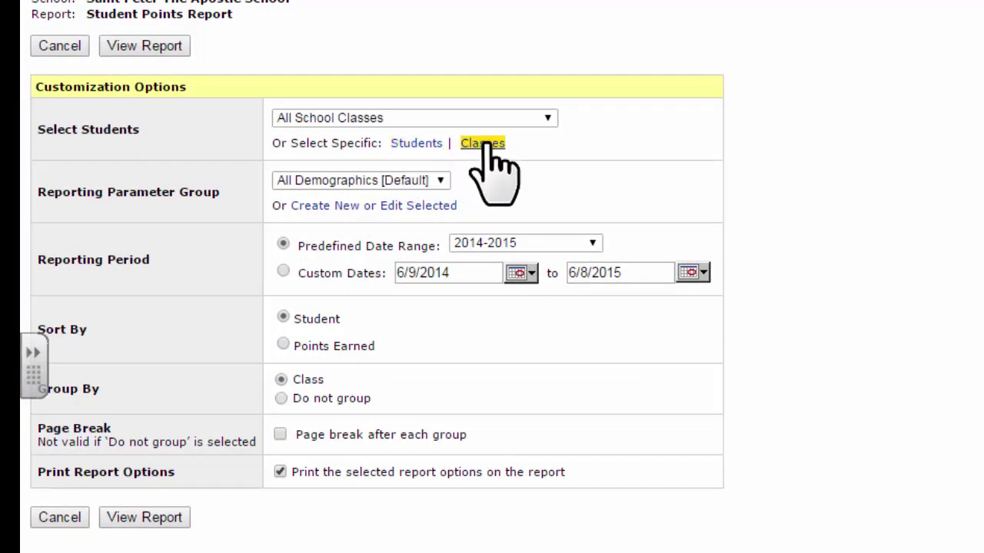
Step: Pick three individual students for the Student Points Report and save the selection
left_click(416, 143)
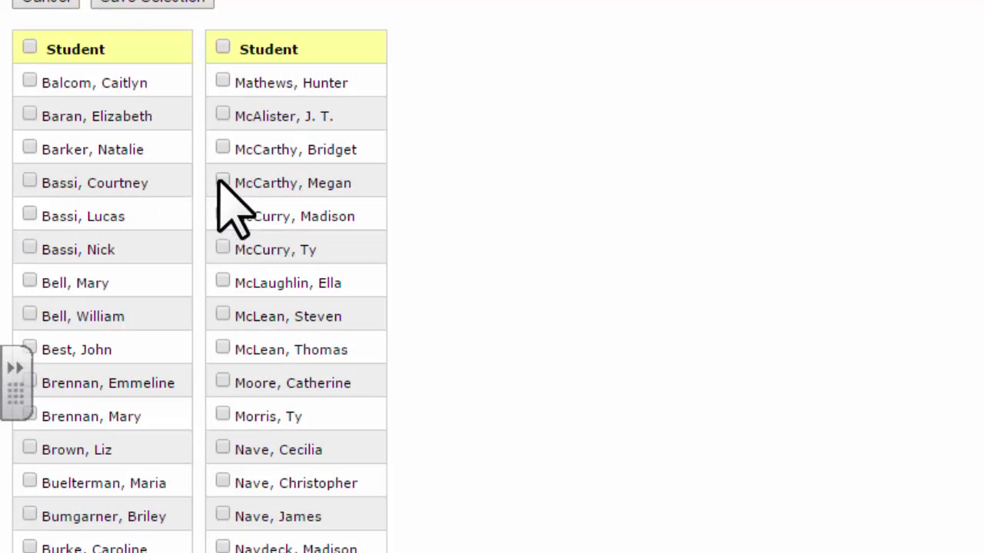
left_click(224, 145)
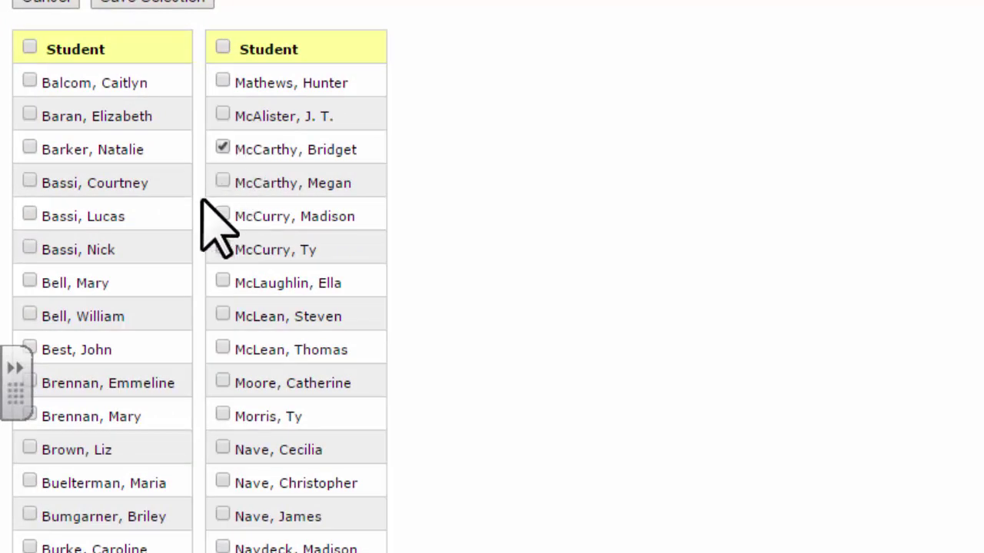
left_click(28, 247)
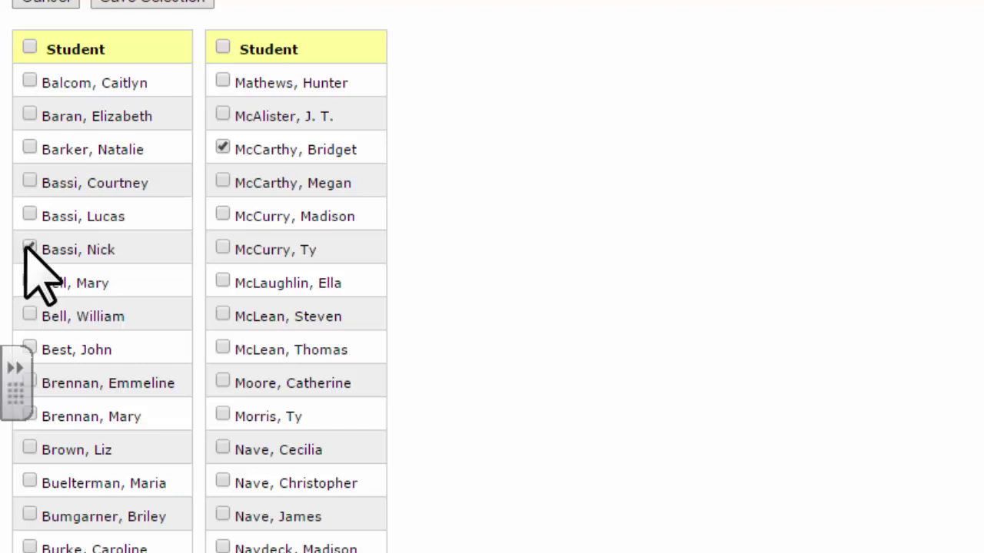
left_click(222, 281)
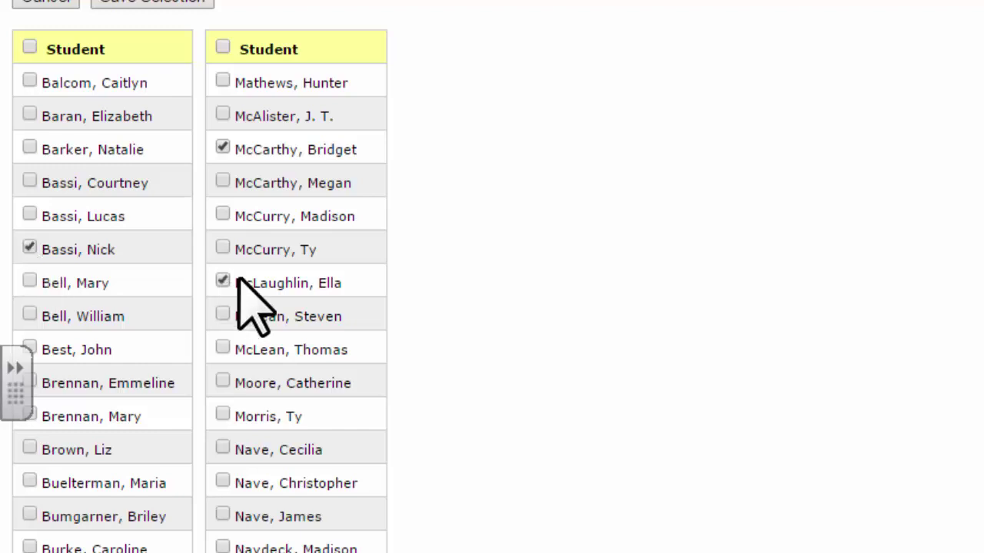
scroll(176, 116, "up", 2)
scroll(171, 82, "up", 1)
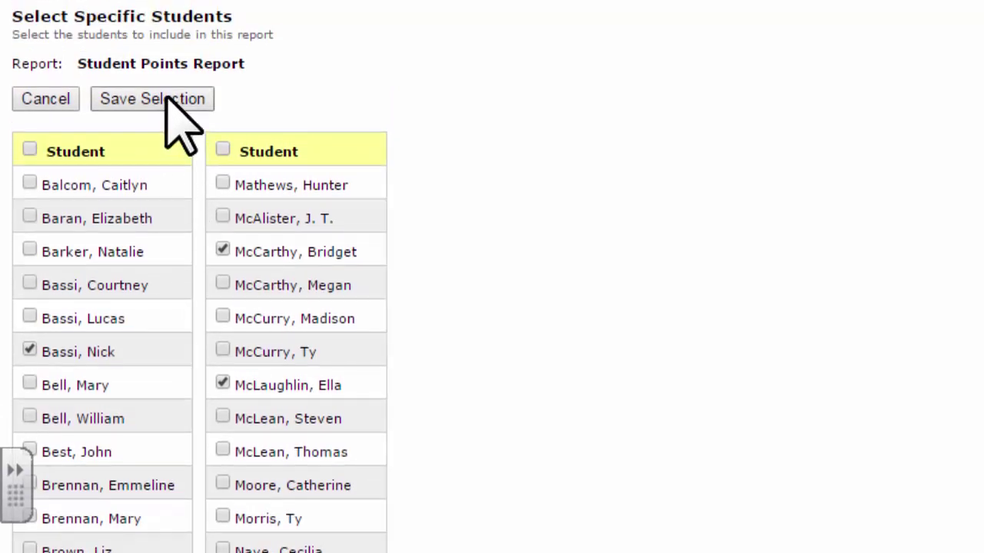
left_click(169, 100)
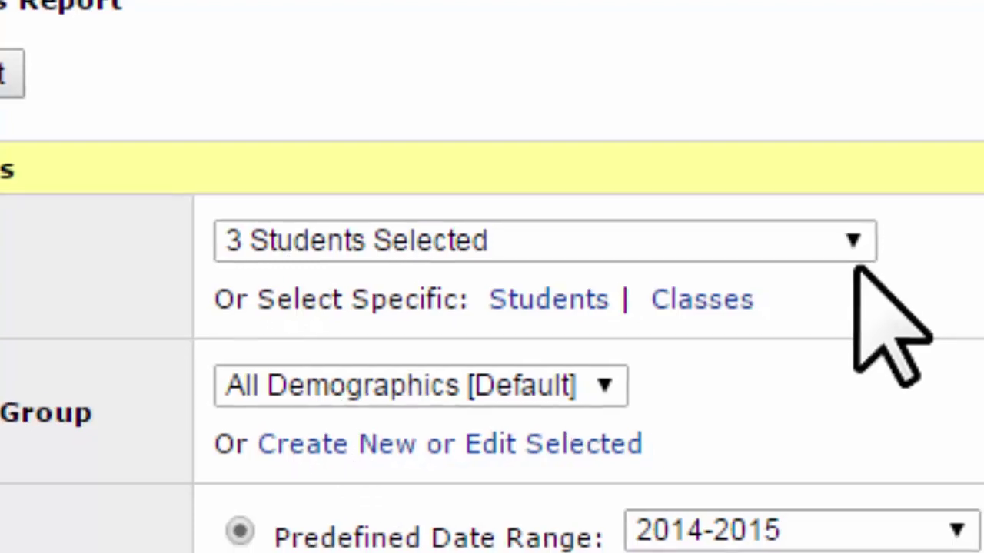
Step: Switch the report to the 2nd-grade 2014-2015 class from the Select Students list
left_click(855, 246)
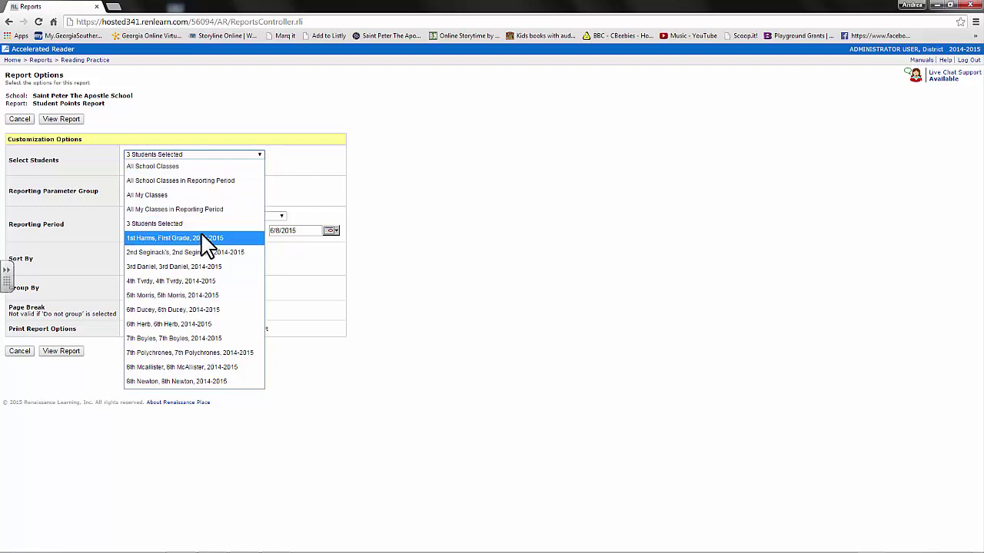
left_click(199, 253)
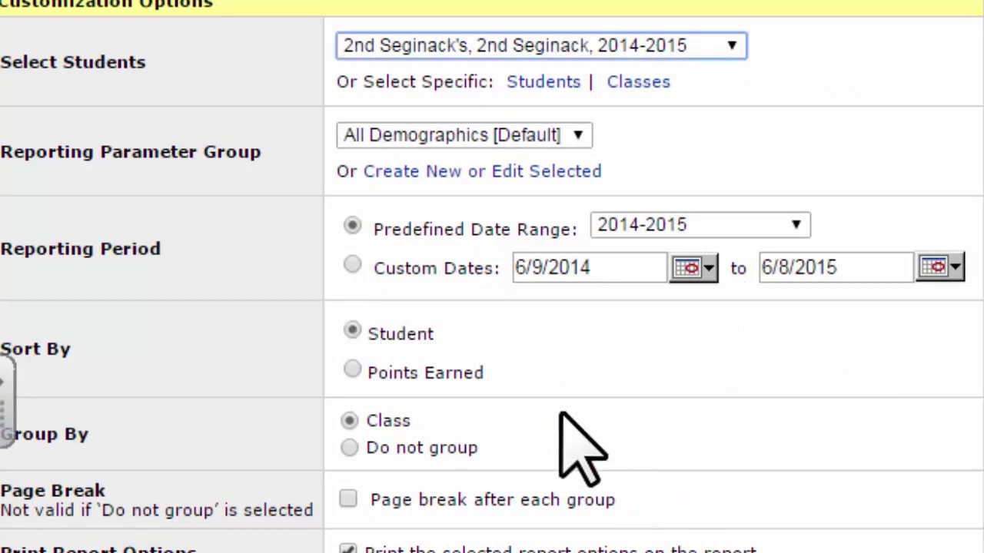
Step: Switch the reporting period to custom dates and enter 2/15/2015 as the start date
left_click(351, 266)
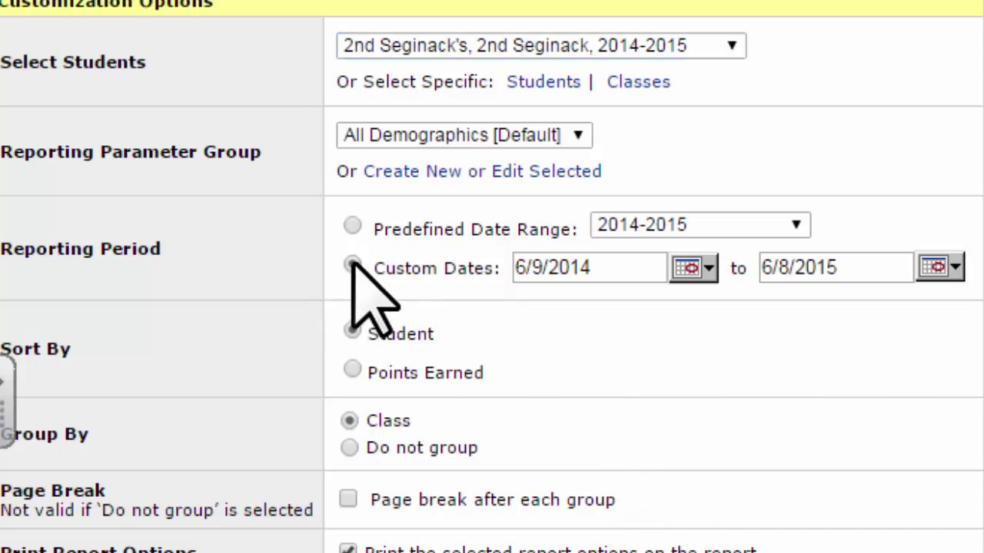
double_click(616, 269)
triple_click(614, 269)
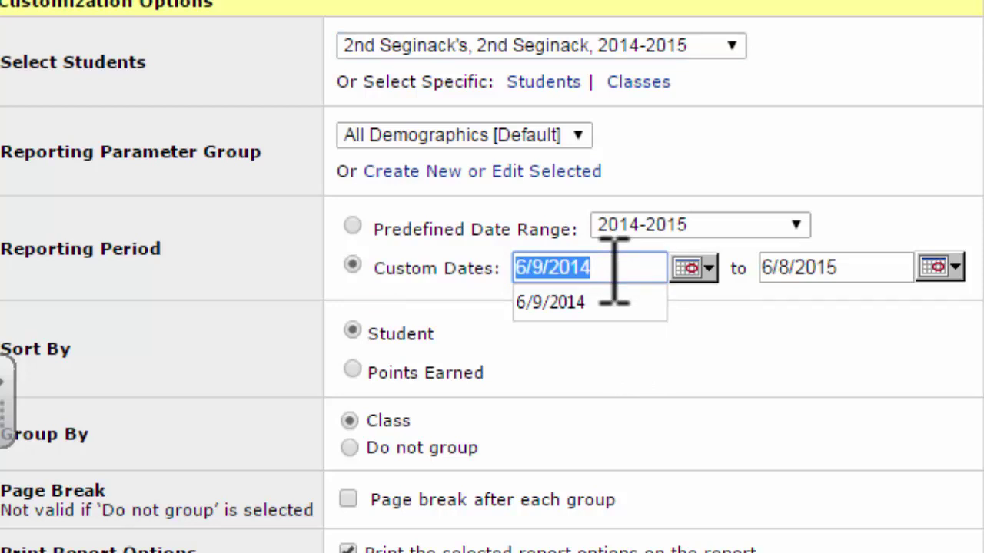
type("2/1")
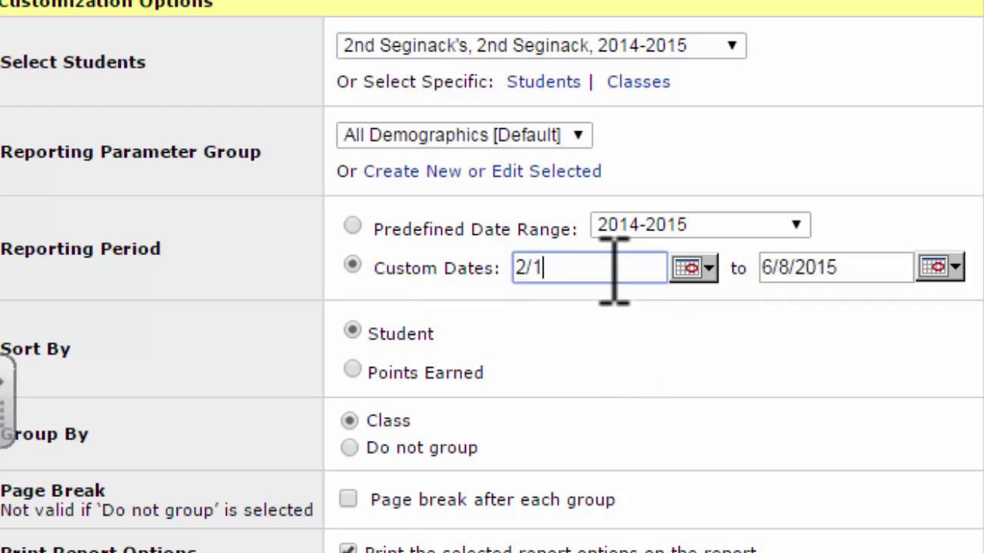
type("5/20")
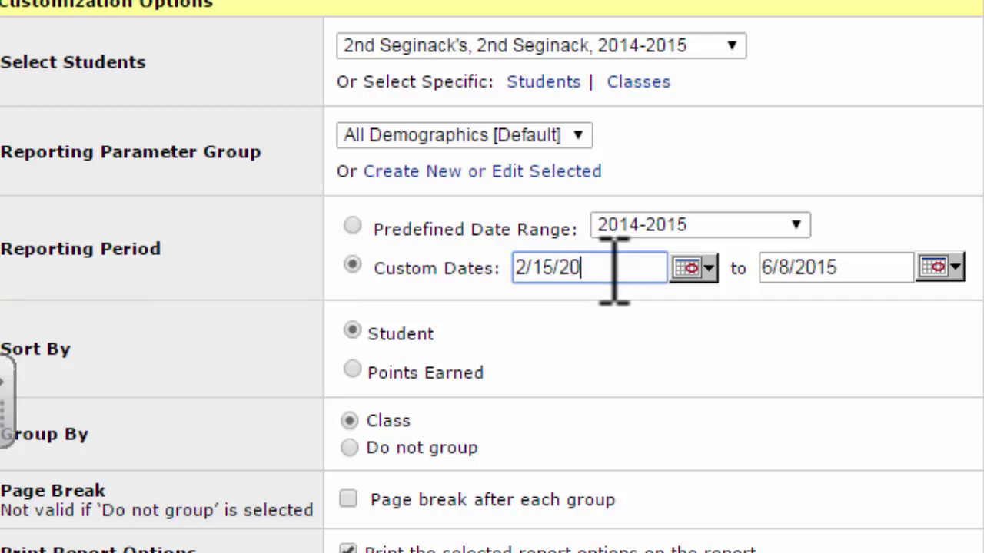
type("15")
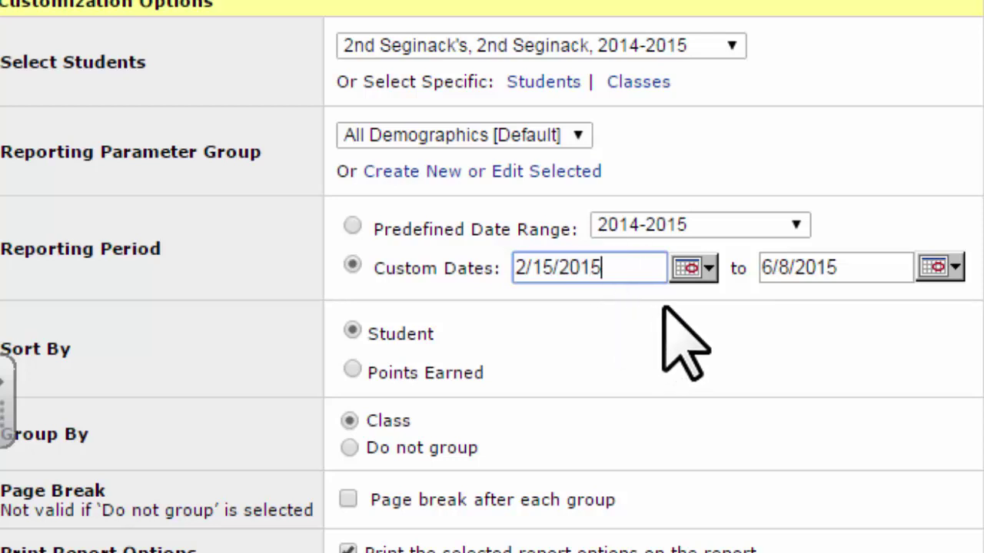
Step: Browse the start-date calendar from November 2014 to March 2015
left_click(711, 267)
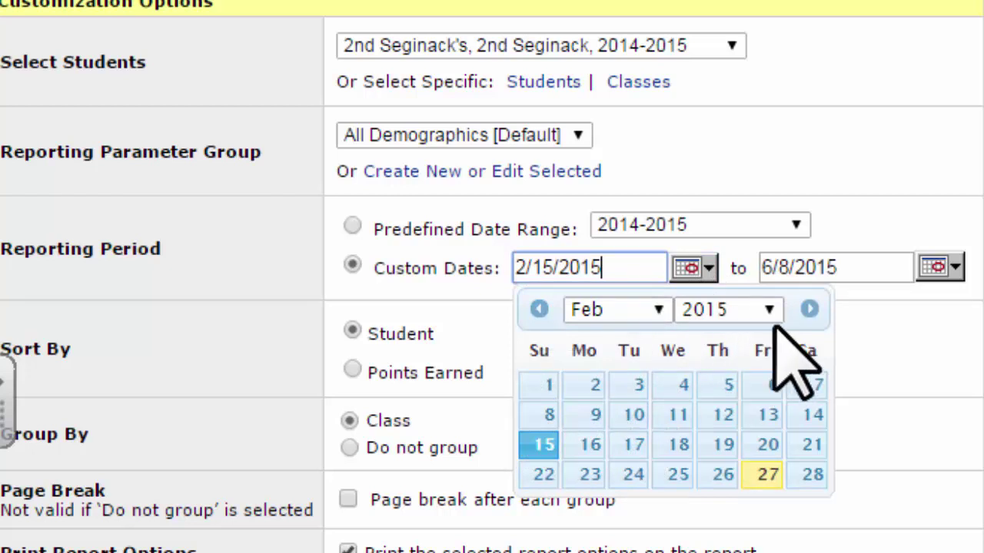
left_click(539, 307)
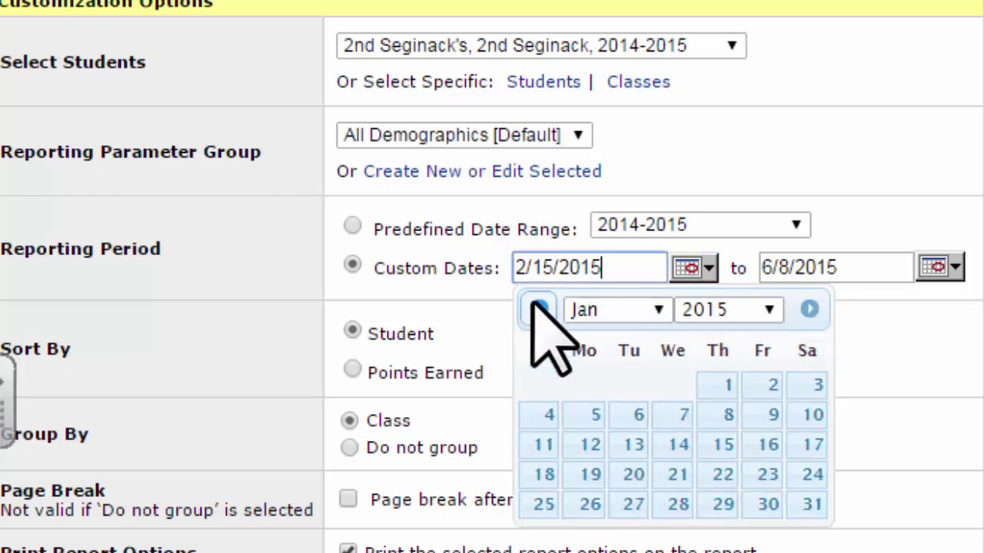
left_click(538, 307)
left_click(538, 307)
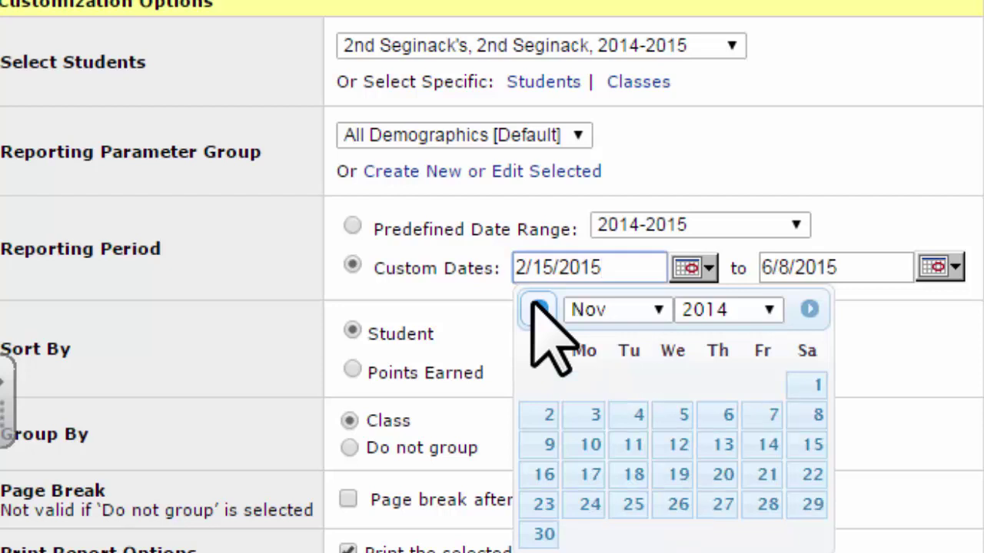
left_click(809, 309)
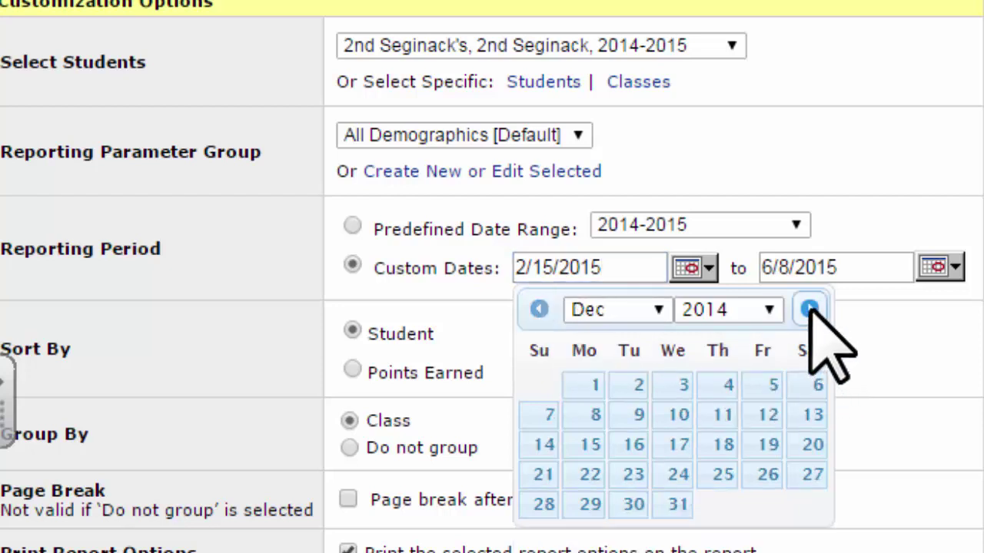
left_click(810, 309)
left_click(809, 309)
left_click(810, 309)
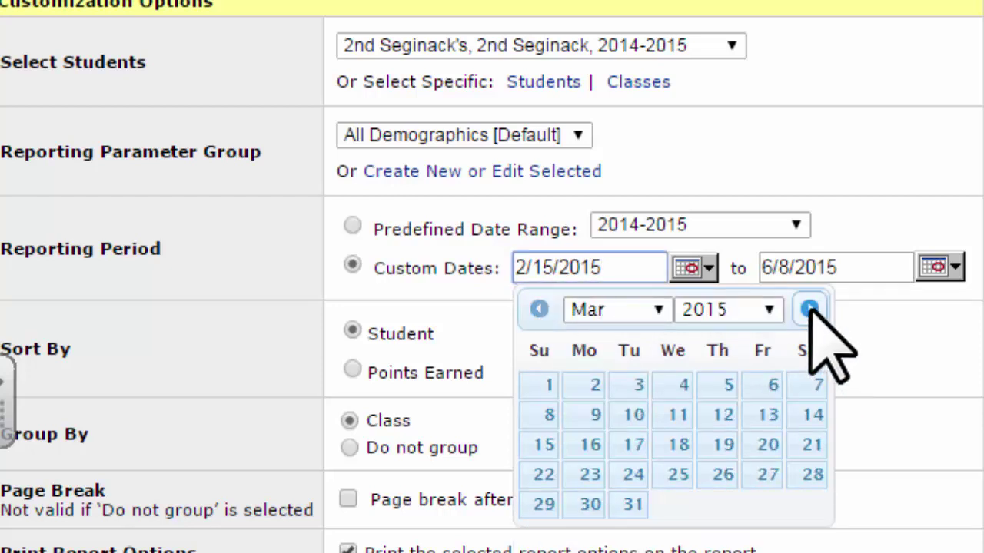
Step: Set the start date to 1/12/2015 using the calendar's month and year lists
left_click(659, 309)
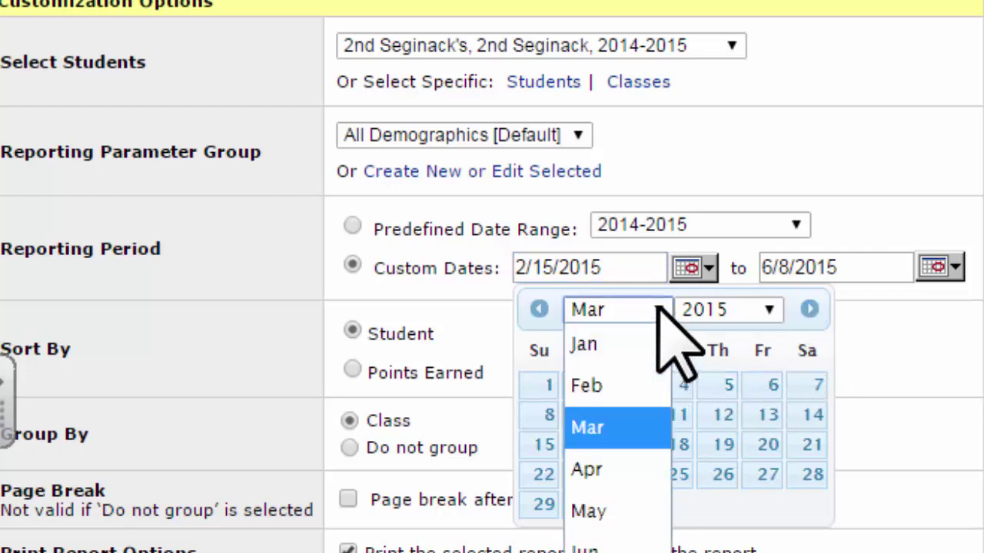
left_click(633, 335)
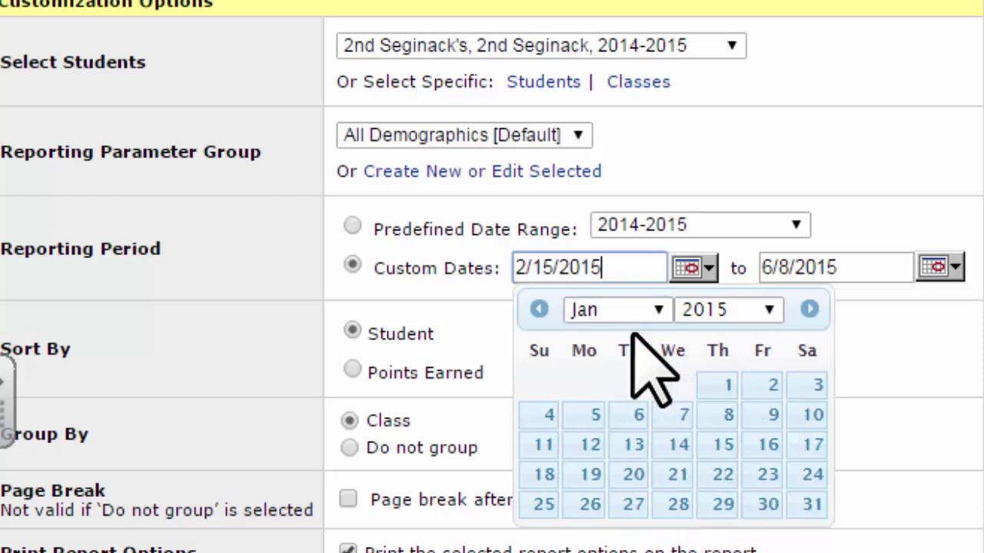
left_click(769, 309)
left_click(769, 310)
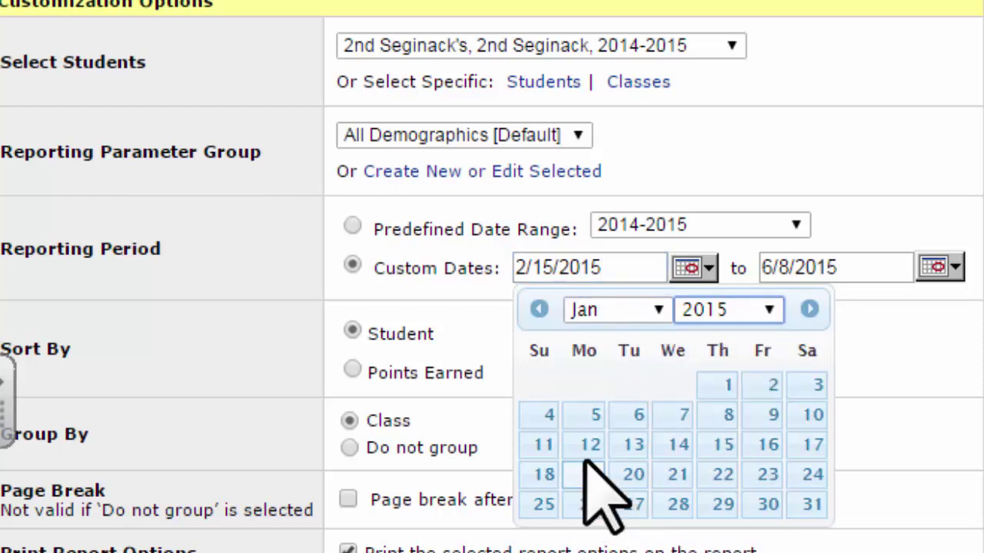
left_click(591, 446)
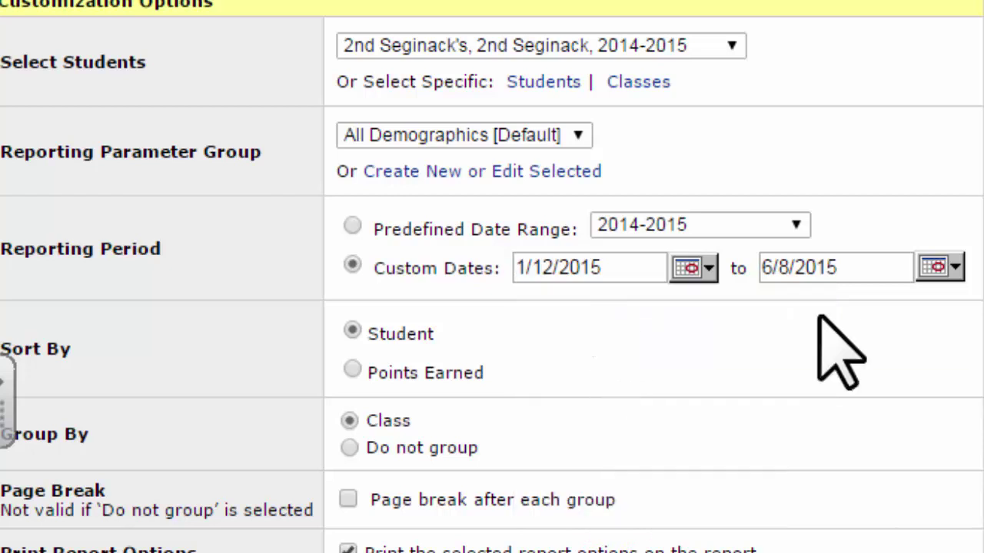
left_click(955, 266)
Step: Set the end date to 3/16/2015, keep sorting by Student, and toggle printing report options
left_click(904, 309)
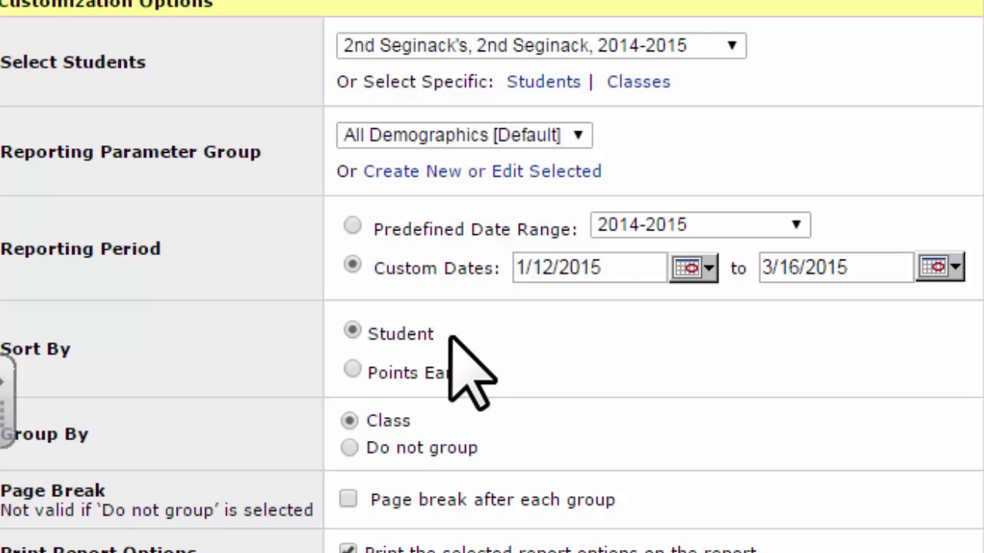
left_click(353, 370)
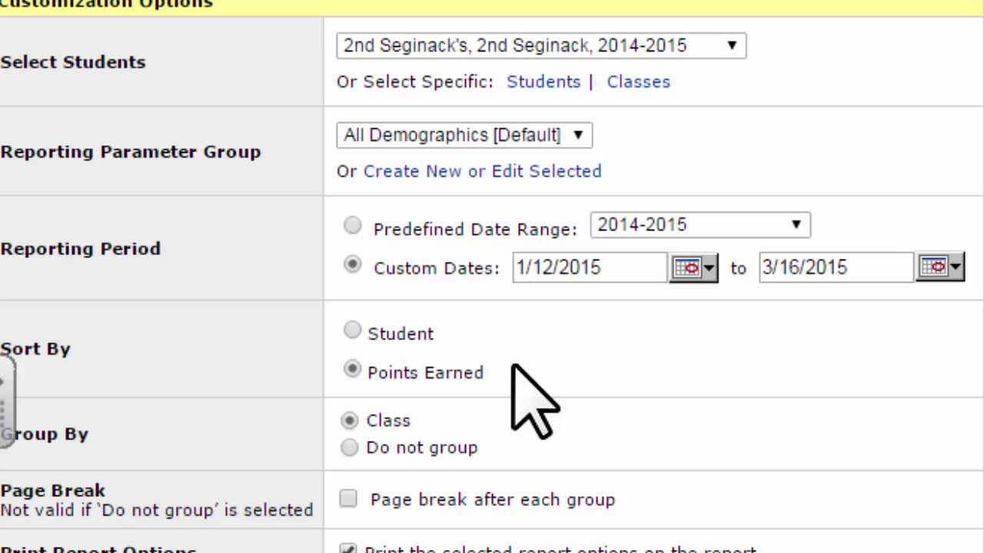
left_click(352, 332)
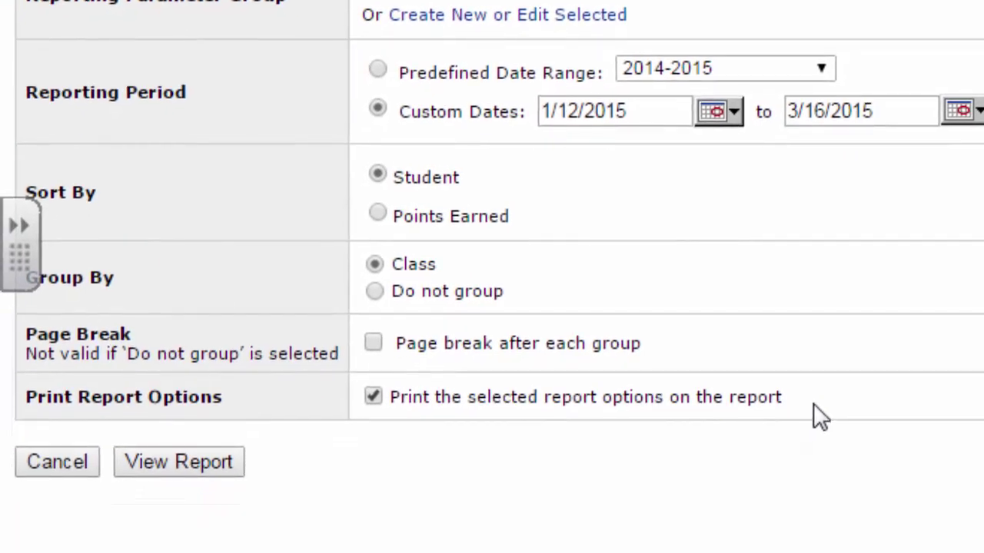
left_click(380, 398)
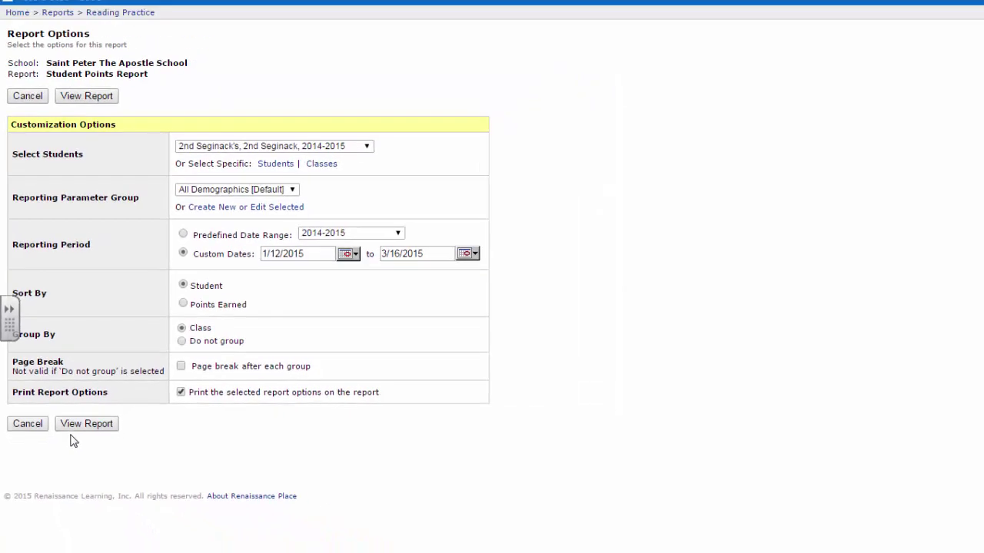
Step: Generate the Student Points Report, adjust the viewer zoom, and open its print preview
left_click(84, 100)
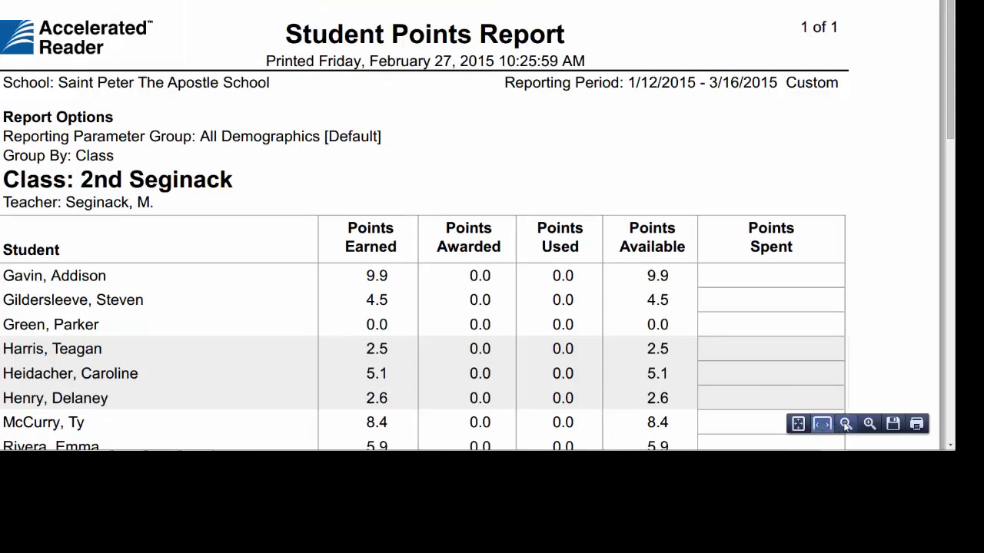
left_click(846, 425)
left_click(845, 425)
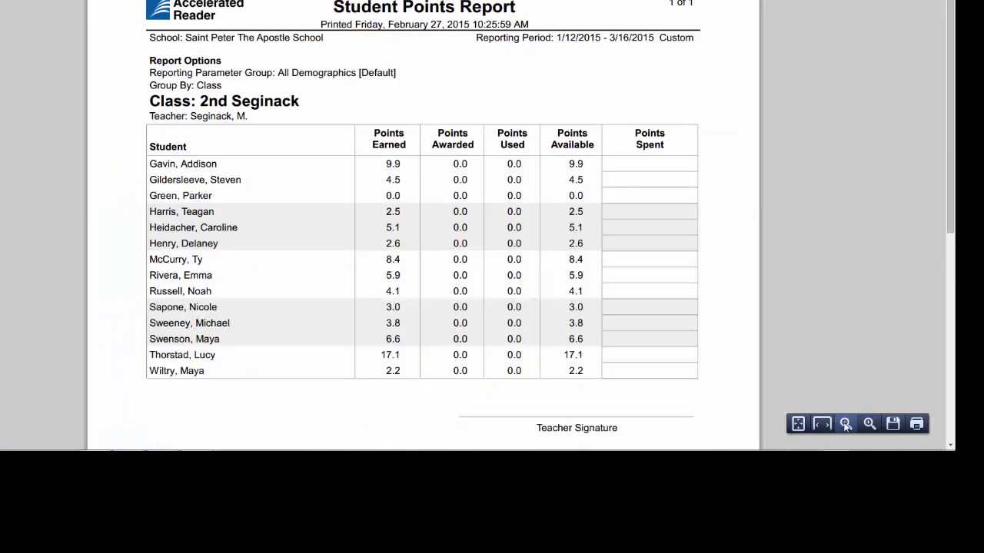
left_click(869, 424)
left_click(870, 424)
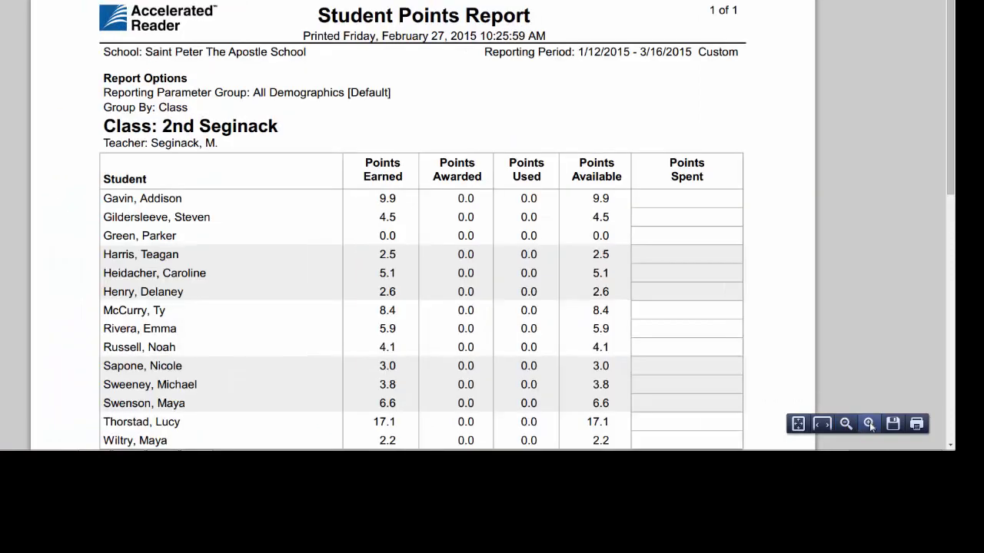
left_click(916, 423)
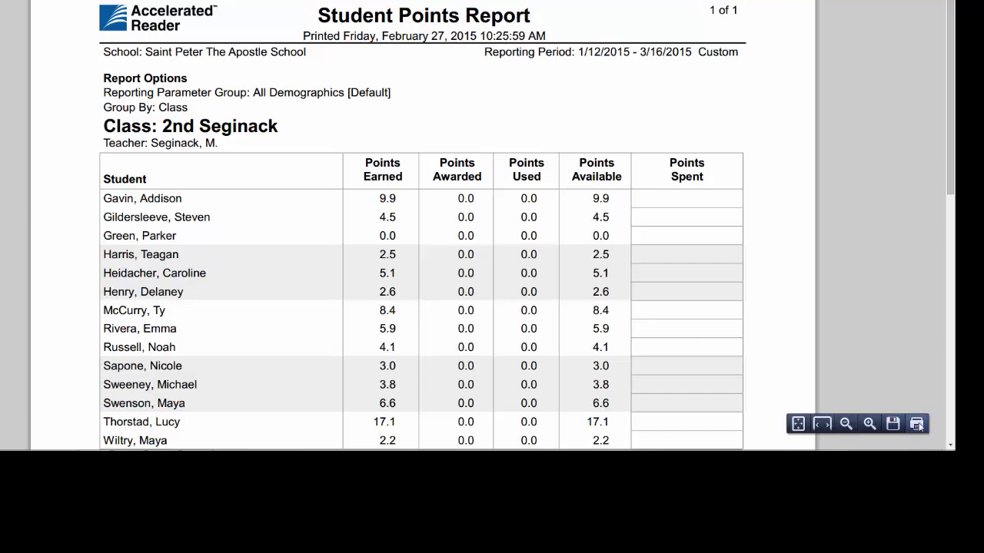